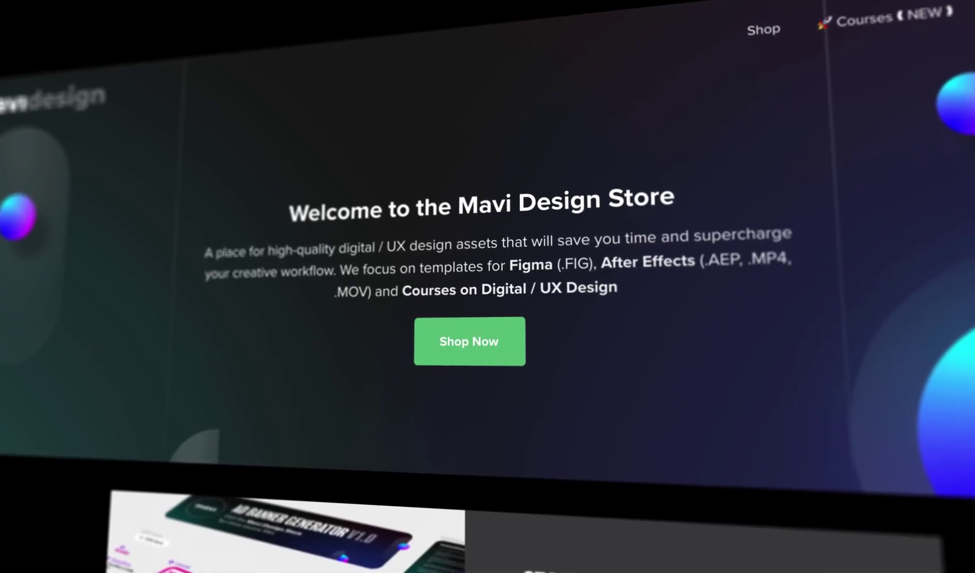
Open the Web Design Series • Mavi Design file to its Design page with text styles and colors.
{"action": "left_click", "coordinate": [607, 355]}
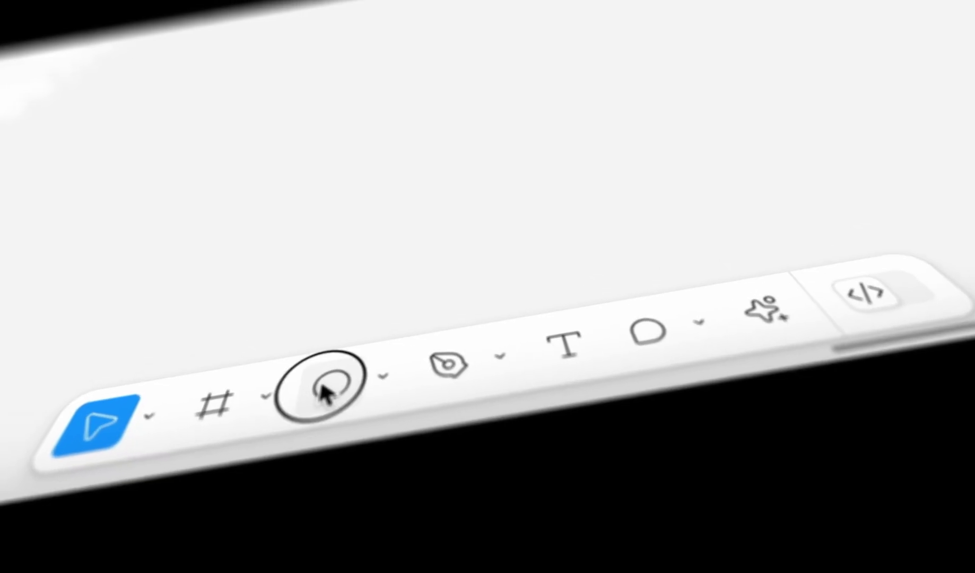
{"action": "left_click", "coordinate": [326, 386]}
{"action": "mouse_move", "coordinate": [372, 194]}
{"action": "left_mouse_down"}
{"action": "mouse_move", "coordinate": [541, 132]}
{"action": "mouse_move", "coordinate": [618, 133]}
{"action": "left_mouse_up"}
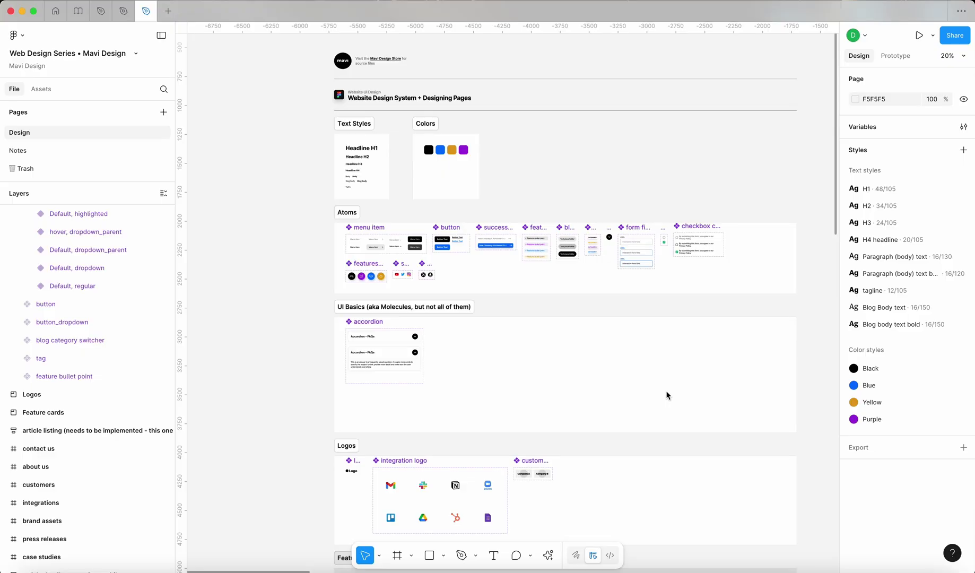
Scroll the canvas onto the homepage navbar so the 'Reach out to us' button is in close view.
{"action": "scroll", "coordinate": [667, 396], "scroll_direction": "right", "scroll_amount": 10}
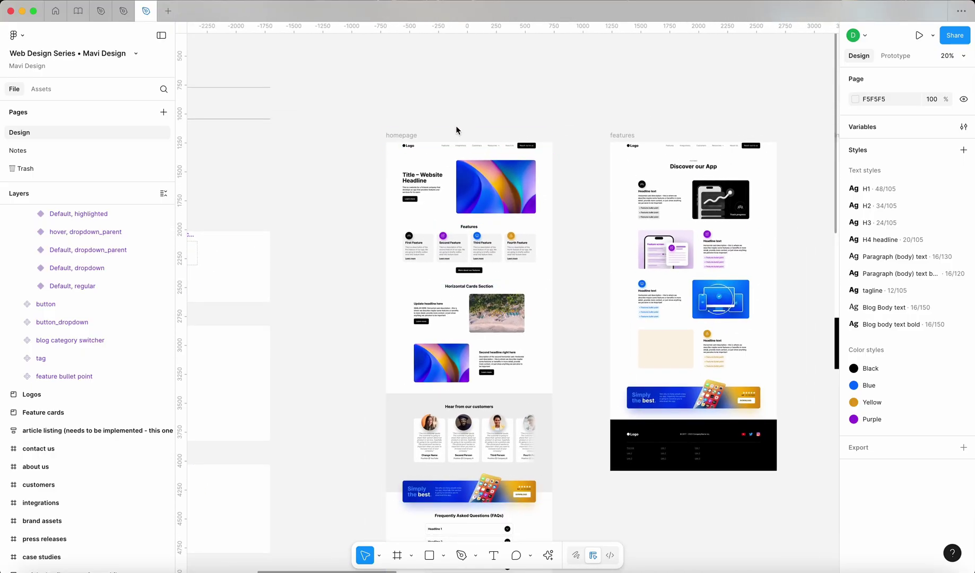
{"action": "scroll", "coordinate": [444, 126], "scroll_direction": "up", "scroll_amount": 5}
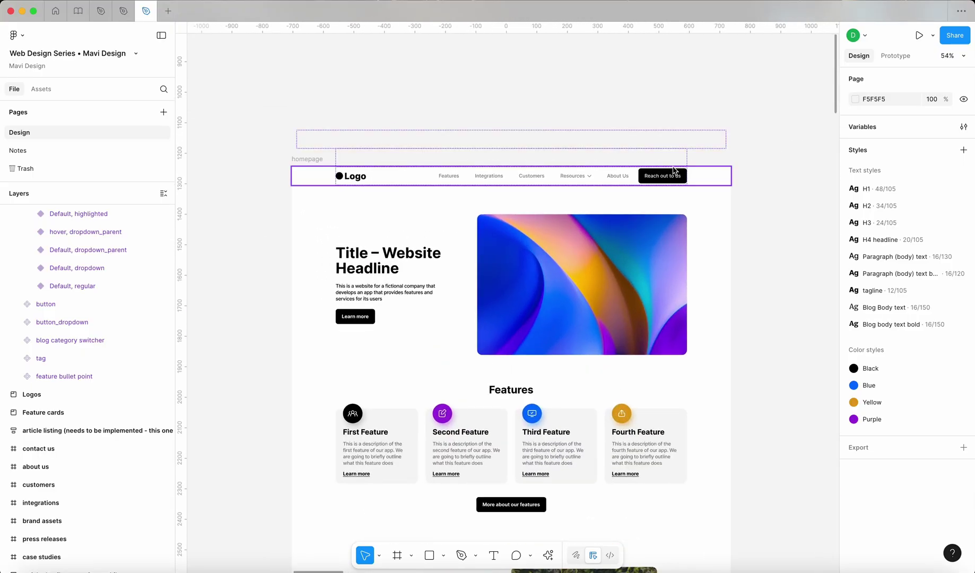
{"action": "scroll", "coordinate": [657, 181], "scroll_direction": "up", "scroll_amount": 5}
{"action": "scroll", "coordinate": [657, 180], "scroll_direction": "down", "scroll_amount": 4}
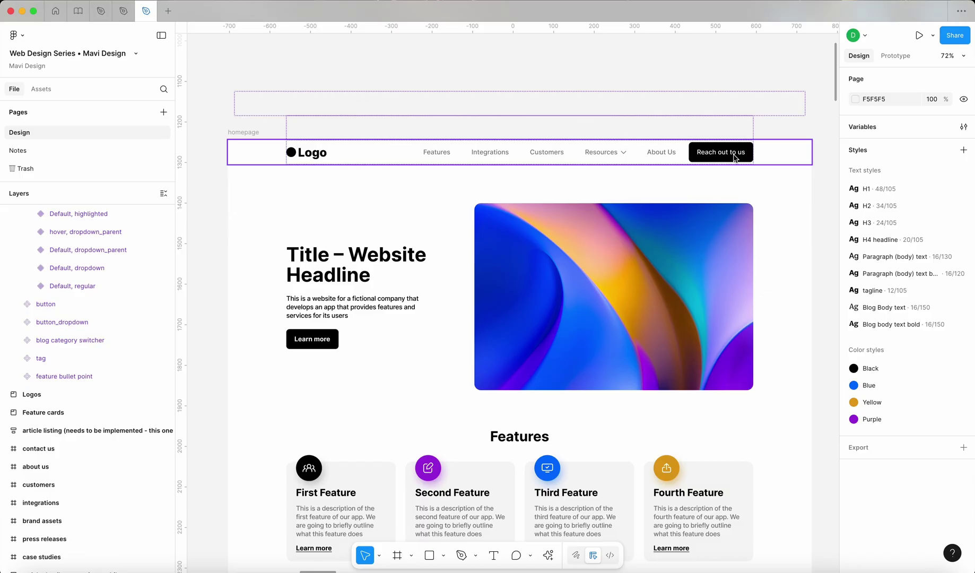
{"action": "scroll", "coordinate": [736, 158], "scroll_direction": "down", "scroll_amount": 5}
{"action": "scroll", "coordinate": [735, 158], "scroll_direction": "left", "scroll_amount": 15}
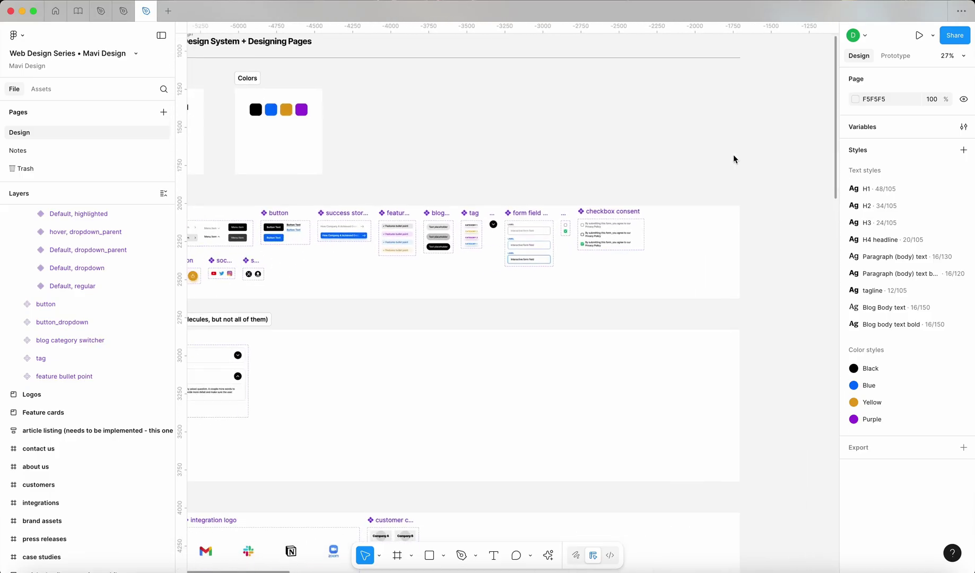
{"action": "scroll", "coordinate": [733, 155], "scroll_direction": "right", "scroll_amount": 15}
{"action": "scroll", "coordinate": [733, 154], "scroll_direction": "up", "scroll_amount": 5}
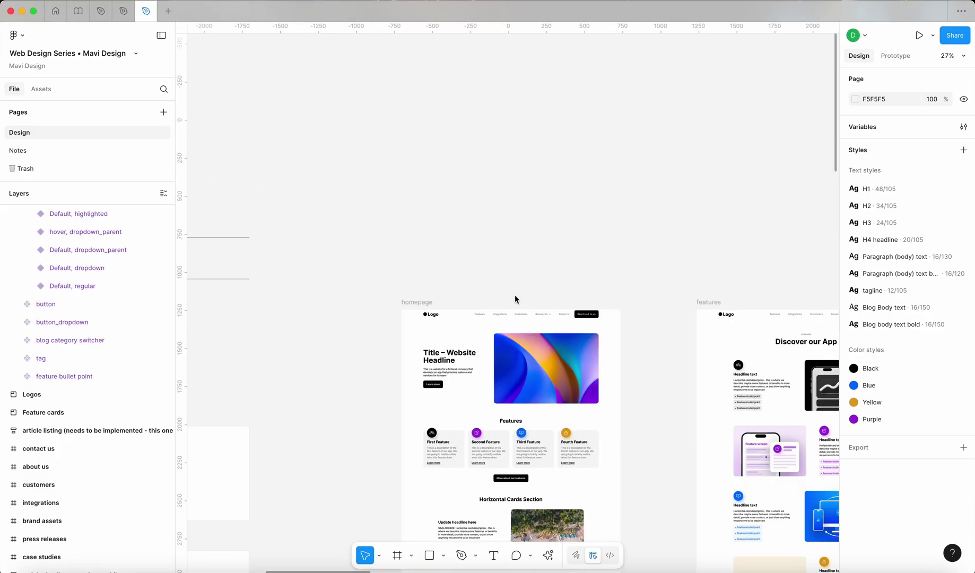
{"action": "scroll", "coordinate": [513, 327], "scroll_direction": "up", "scroll_amount": 5}
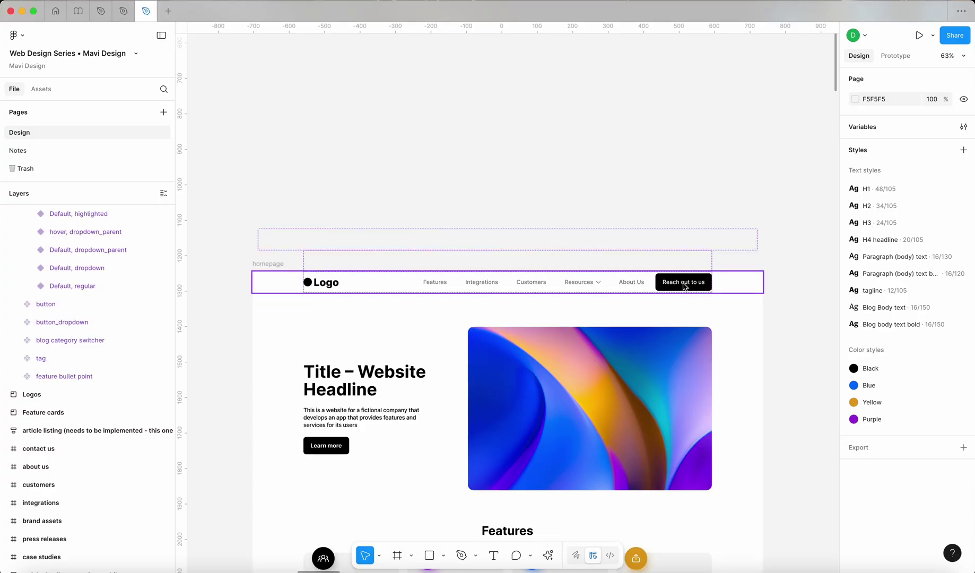
{"action": "scroll", "coordinate": [663, 275], "scroll_direction": "up", "scroll_amount": 5}
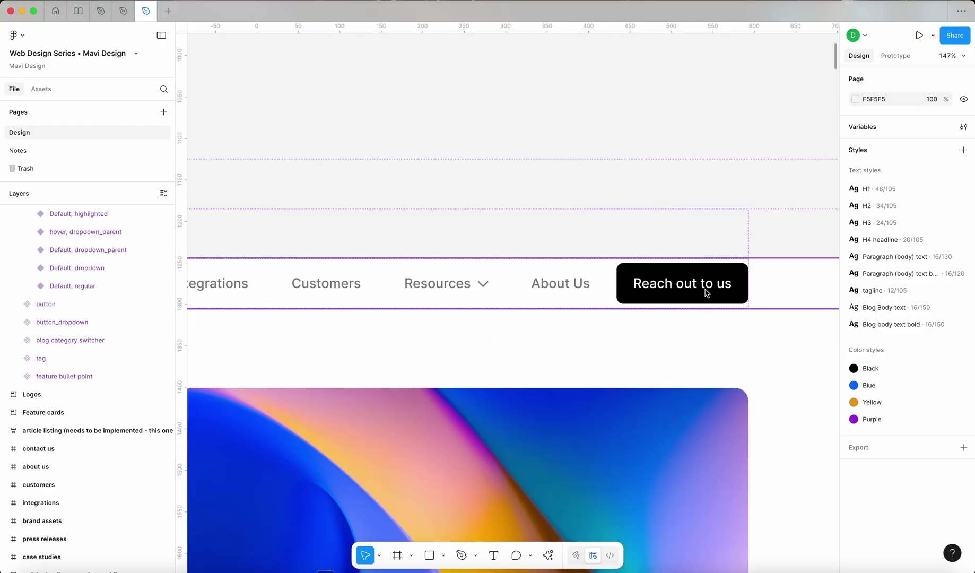
{"action": "scroll", "coordinate": [706, 293], "scroll_direction": "down", "scroll_amount": 5}
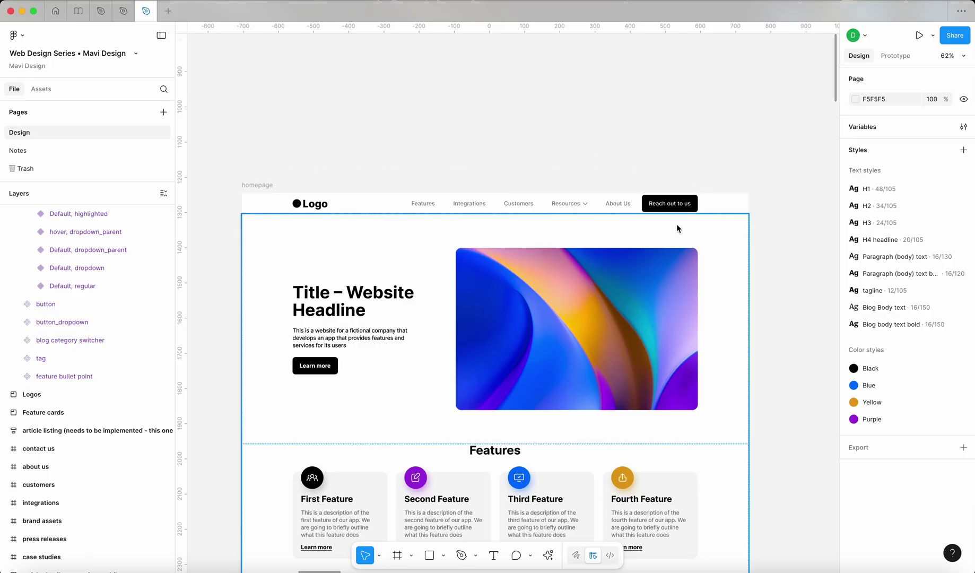
Duplicate the 'Reach out to us' navbar button onto the canvas above the homepage frame.
{"action": "scroll", "coordinate": [680, 196], "scroll_direction": "up", "scroll_amount": 5}
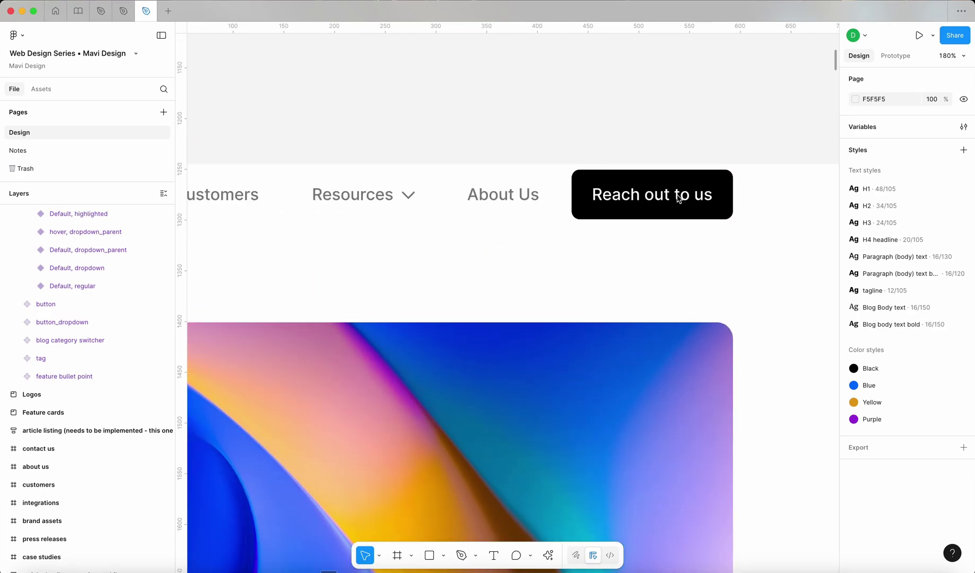
{"action": "left_click", "coordinate": [681, 196]}
{"action": "scroll", "coordinate": [686, 204], "scroll_direction": "down", "scroll_amount": 1}
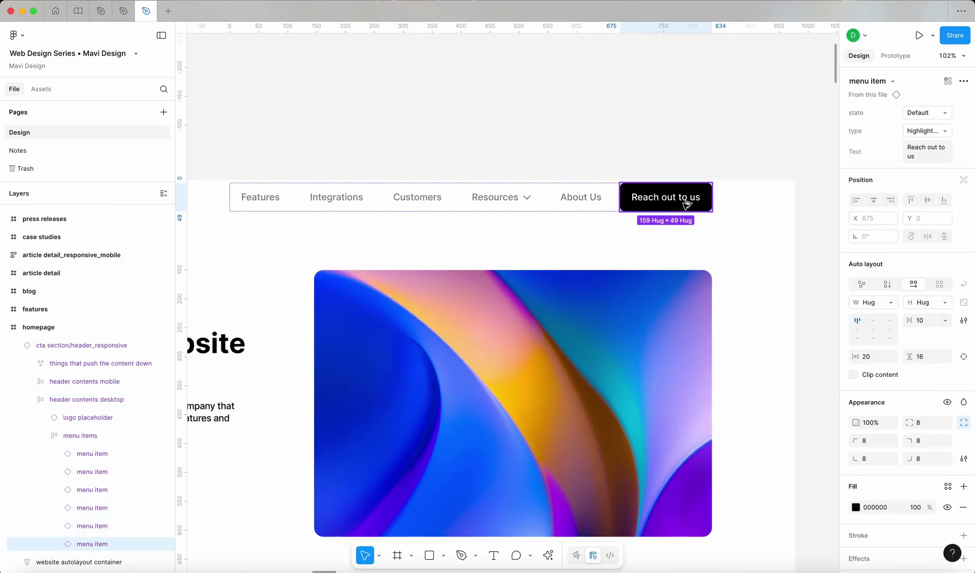
{"action": "left_click_drag", "start_coordinate": [685, 205], "coordinate": [498, 88]}
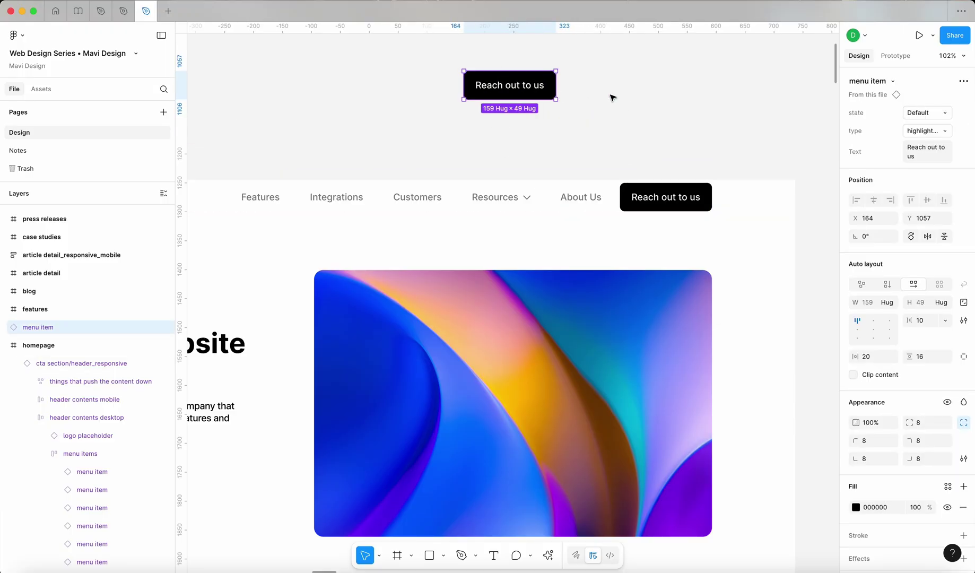
Present the homepage as a prototype.
{"action": "scroll", "coordinate": [544, 94], "scroll_direction": "up", "scroll_amount": 3}
{"action": "scroll", "coordinate": [544, 93], "scroll_direction": "left", "scroll_amount": 2}
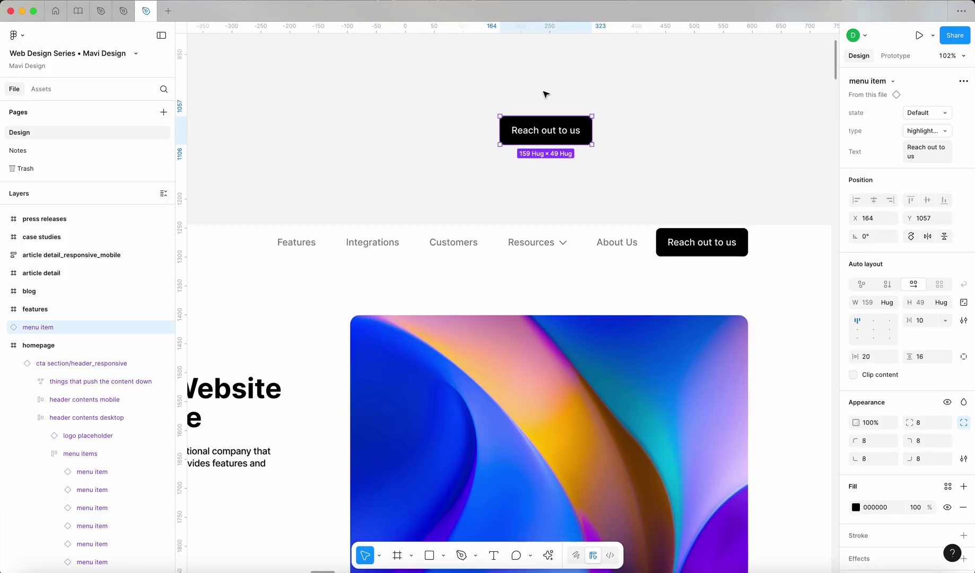
{"action": "left_click", "coordinate": [919, 36]}
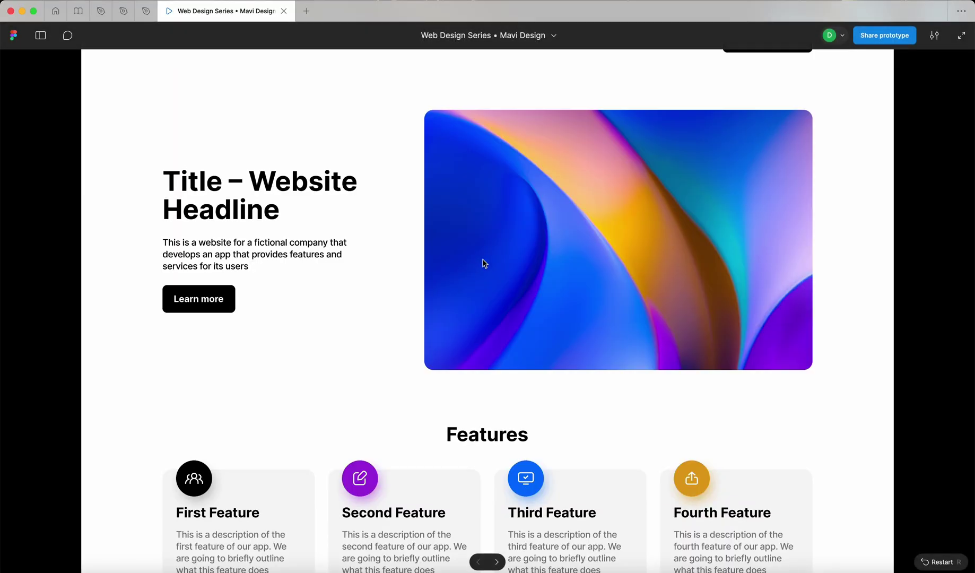
Hide the prototype UI, then go back to the design file.
{"action": "left_click", "coordinate": [934, 35]}
{"action": "left_click", "coordinate": [908, 178]}
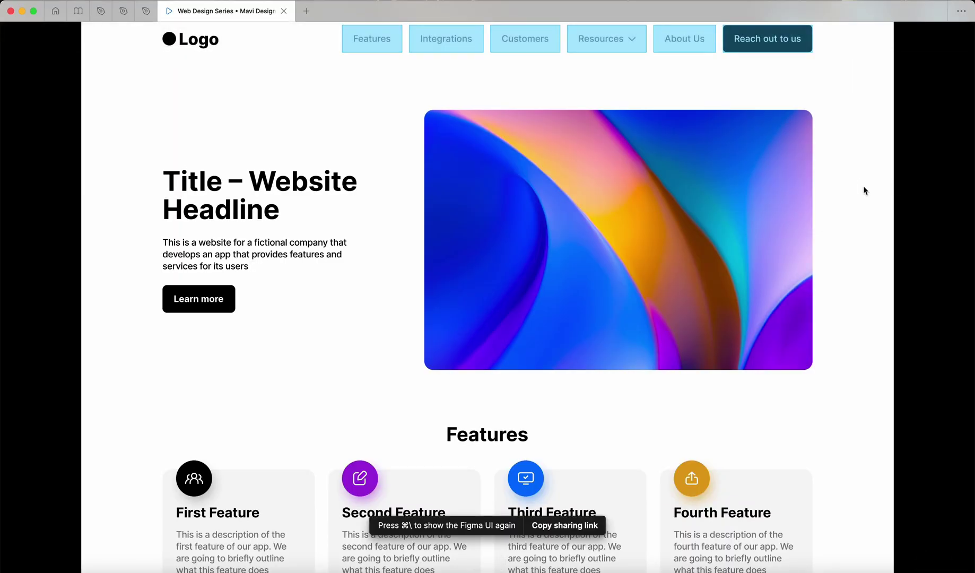
{"action": "left_click", "coordinate": [146, 10]}
Drag the 'Reach out to us' button copy toward the components area.
{"action": "left_click", "coordinate": [450, 142]}
{"action": "scroll", "coordinate": [451, 142], "scroll_direction": "down", "scroll_amount": 5}
{"action": "left_click_drag", "start_coordinate": [481, 133], "coordinate": [390, 302]}
{"action": "scroll", "coordinate": [460, 124], "scroll_direction": "left", "scroll_amount": 10}
{"action": "scroll", "coordinate": [448, 190], "scroll_direction": "up", "scroll_amount": 10}
{"action": "scroll", "coordinate": [448, 190], "scroll_direction": "right", "scroll_amount": 15}
Settle the button copy in an empty spot among the components.
{"action": "scroll", "coordinate": [396, 294], "scroll_direction": "left", "scroll_amount": 3}
{"action": "scroll", "coordinate": [387, 301], "scroll_direction": "up", "scroll_amount": 10}
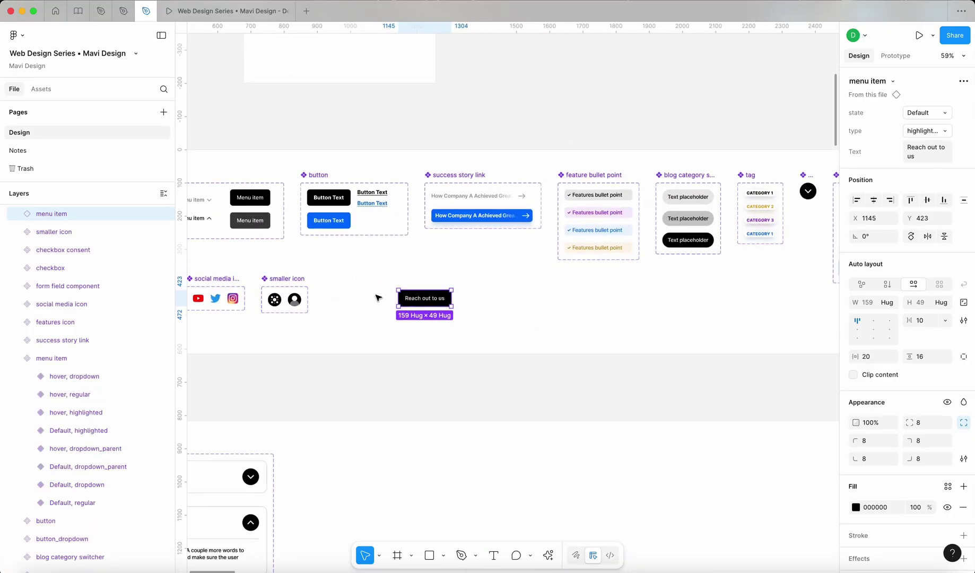
{"action": "left_click_drag", "start_coordinate": [463, 307], "coordinate": [469, 302]}
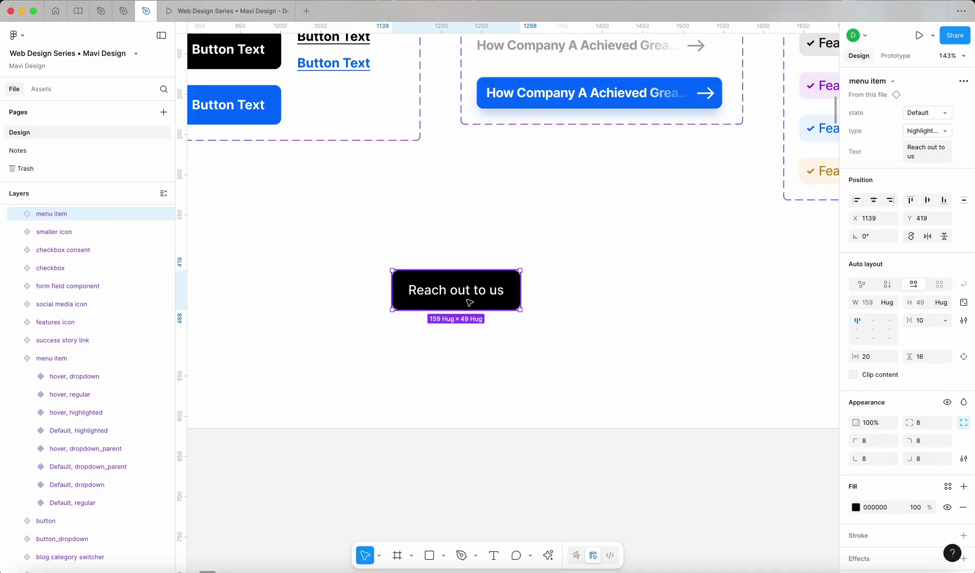
Draw a tall 82×167 rectangle to the left of the button.
{"action": "scroll", "coordinate": [470, 302], "scroll_direction": "left", "scroll_amount": 3}
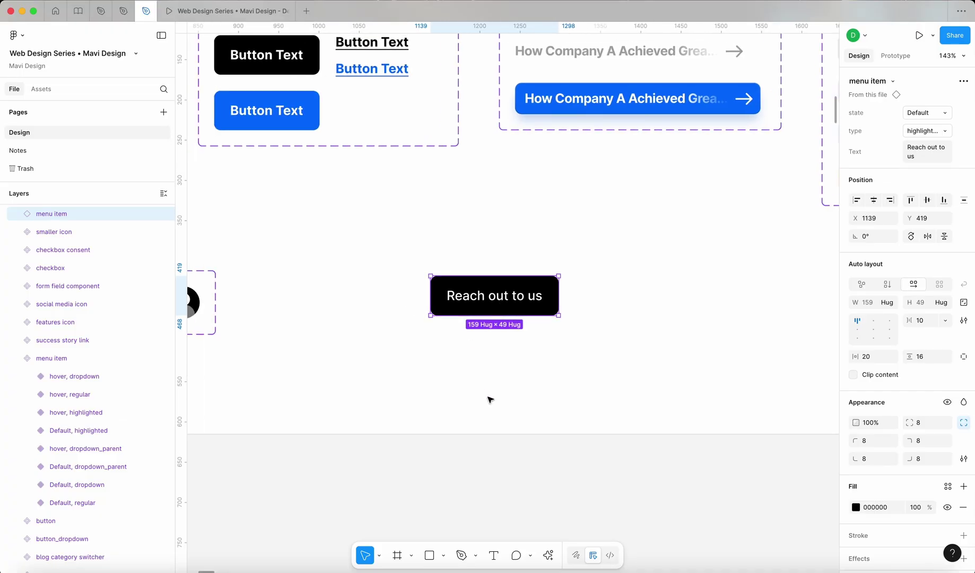
{"action": "key", "text": "r"}
{"action": "mouse_move", "coordinate": [394, 214]}
{"action": "left_mouse_down"}
{"action": "mouse_move", "coordinate": [338, 303]}
{"action": "mouse_move", "coordinate": [328, 348]}
{"action": "left_mouse_up"}
Fill the rectangle with the Blue colour style and give it a Layer blur of 34.
{"action": "left_click", "coordinate": [947, 323]}
{"action": "left_click", "coordinate": [732, 460]}
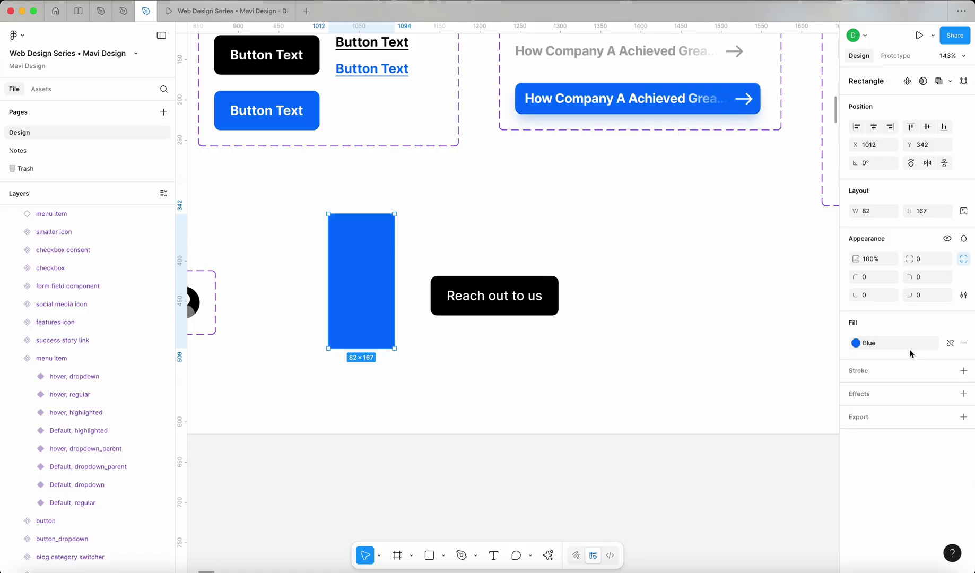
{"action": "left_click", "coordinate": [964, 394]}
{"action": "left_click", "coordinate": [900, 414]}
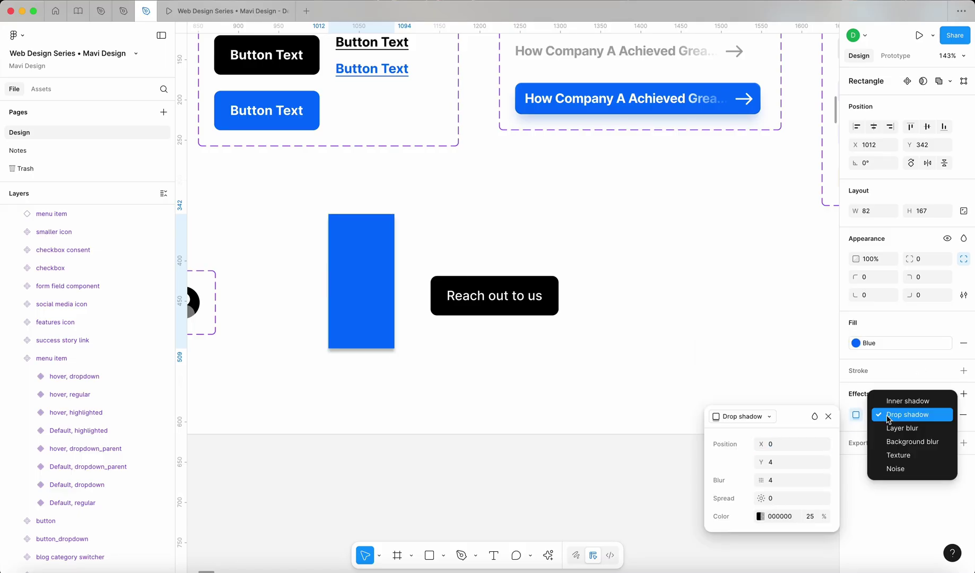
{"action": "left_click", "coordinate": [897, 428]}
{"action": "left_click", "coordinate": [786, 459]}
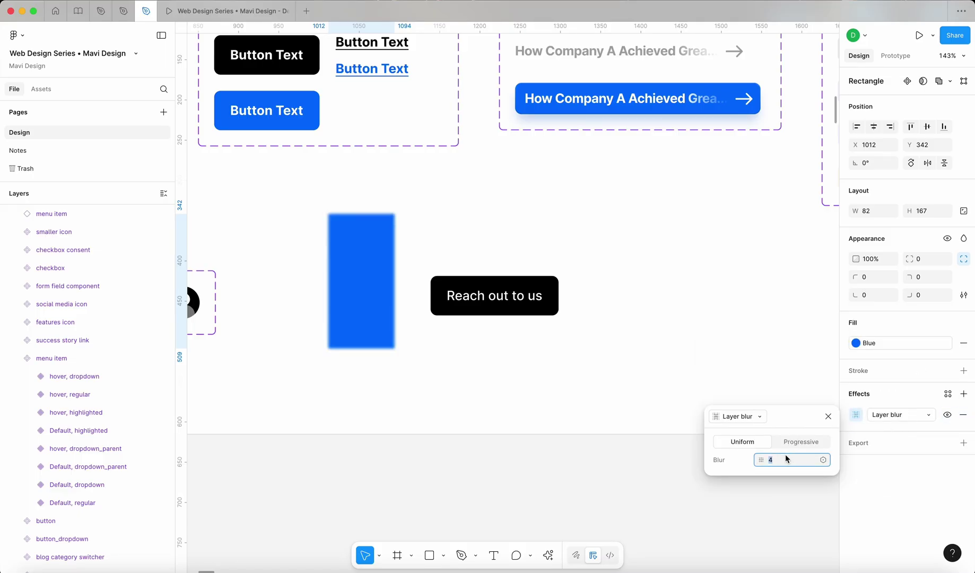
{"action": "key", "text": "shift+Up"}
{"action": "key", "text": "shift+Up"}
{"action": "key", "text": "shift+Up"}
{"action": "key", "text": "Return"}
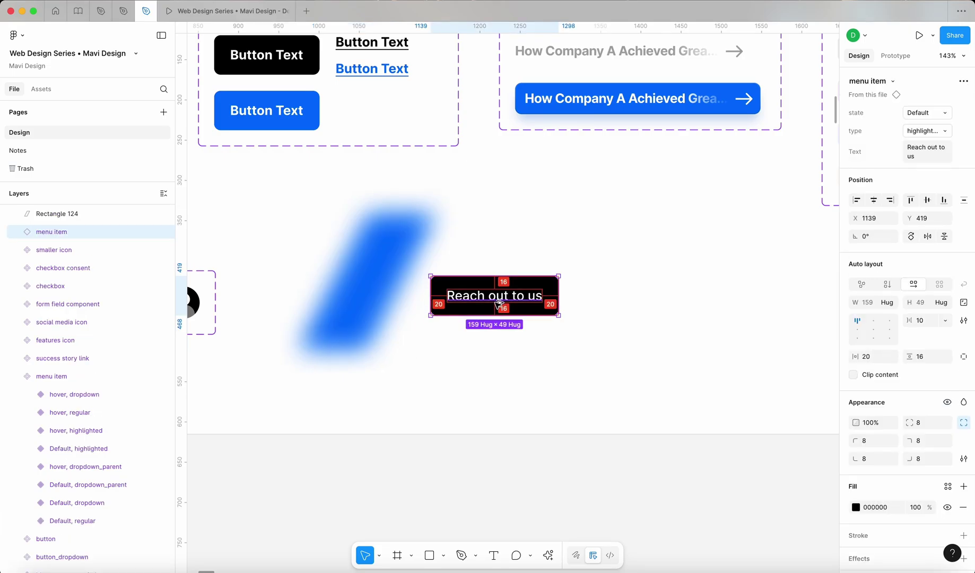
Wrap the button in Frame 25 and move the blurred rectangle inside it.
{"action": "key", "text": "alt+super+g"}
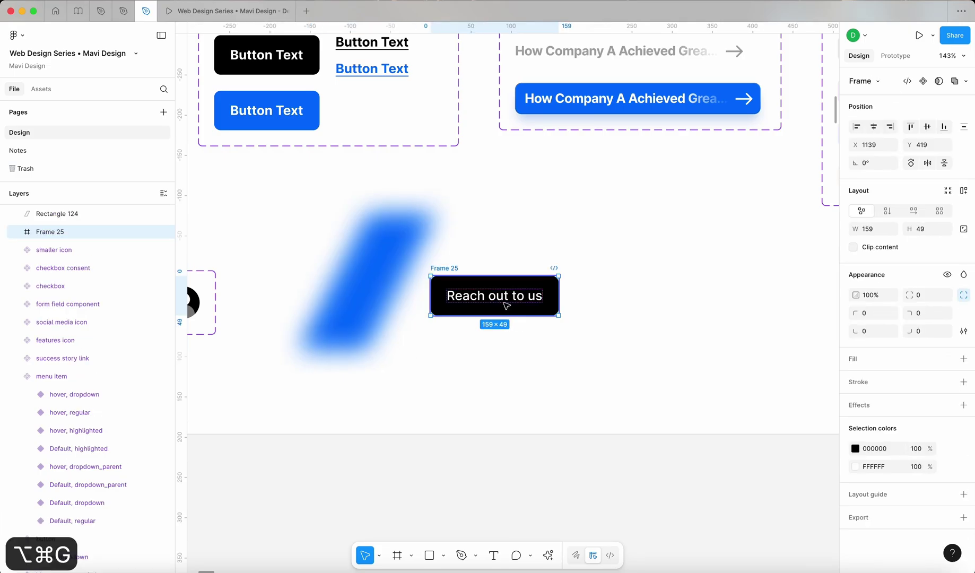
{"action": "left_click", "coordinate": [382, 253]}
{"action": "key", "text": "super+x"}
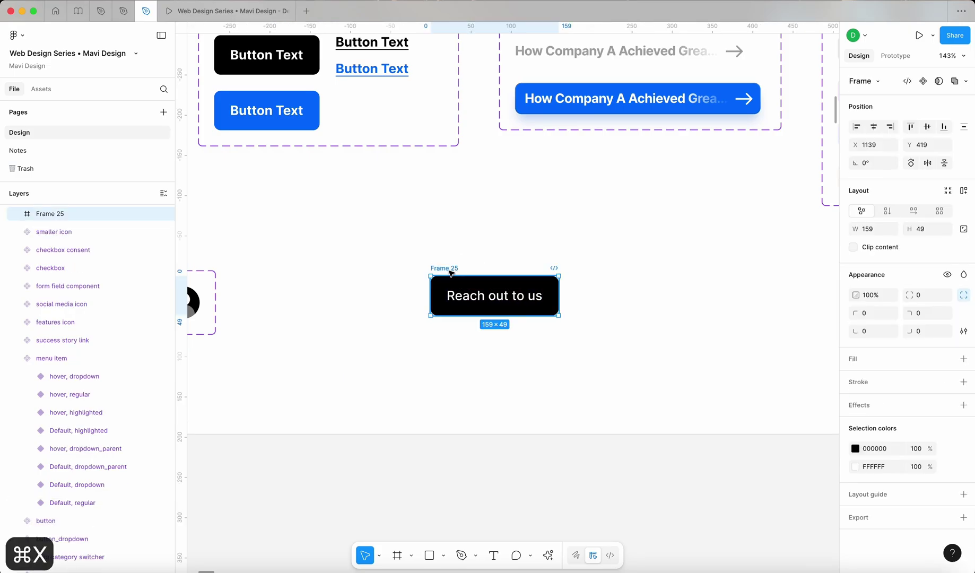
{"action": "key", "text": "super+v"}
Turn on Clip content for Frame 25 and shift the blur left to X −166.
{"action": "key", "text": "shift+Return"}
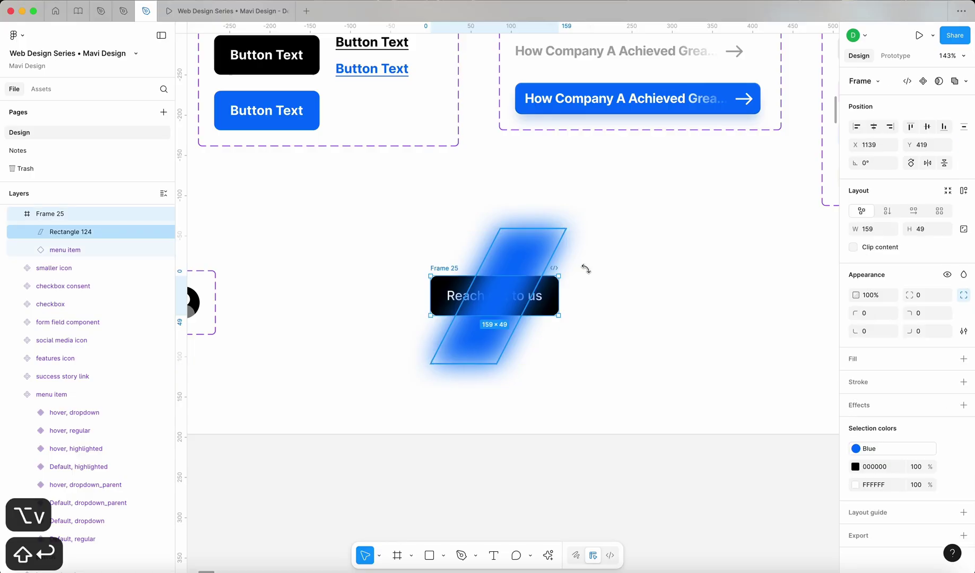
{"action": "left_click", "coordinate": [853, 247]}
{"action": "left_click", "coordinate": [513, 294]}
{"action": "key", "text": "shift+Left"}
{"action": "key", "text": "shift+Left"}
{"action": "key", "text": "shift+Left"}
{"action": "key", "text": "shift+Left"}
{"action": "key", "text": "shift+Left"}
{"action": "key", "text": "shift+Left"}
{"action": "key", "text": "shift+Left"}
{"action": "key", "text": "shift+Left"}
{"action": "key", "text": "shift+Left"}
{"action": "key", "text": "shift+Left"}
{"action": "key", "text": "shift+Left"}
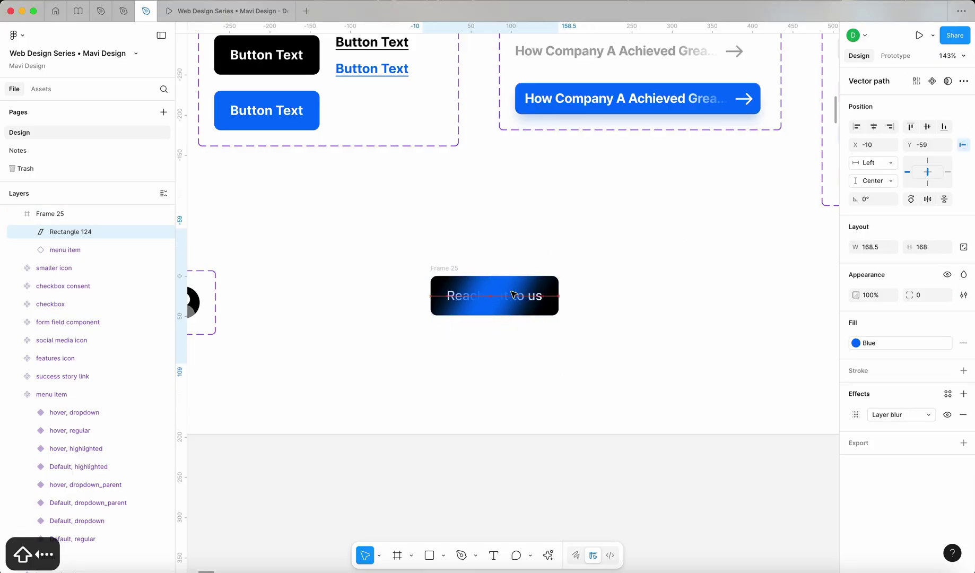
{"action": "key", "text": "shift+Left"}
{"action": "key", "text": "shift+Left"}
{"action": "key", "text": "shift+Left"}
{"action": "key", "text": "shift+Left"}
{"action": "key", "text": "shift+Left"}
{"action": "key", "text": "shift+Left"}
{"action": "key", "text": "shift+Left"}
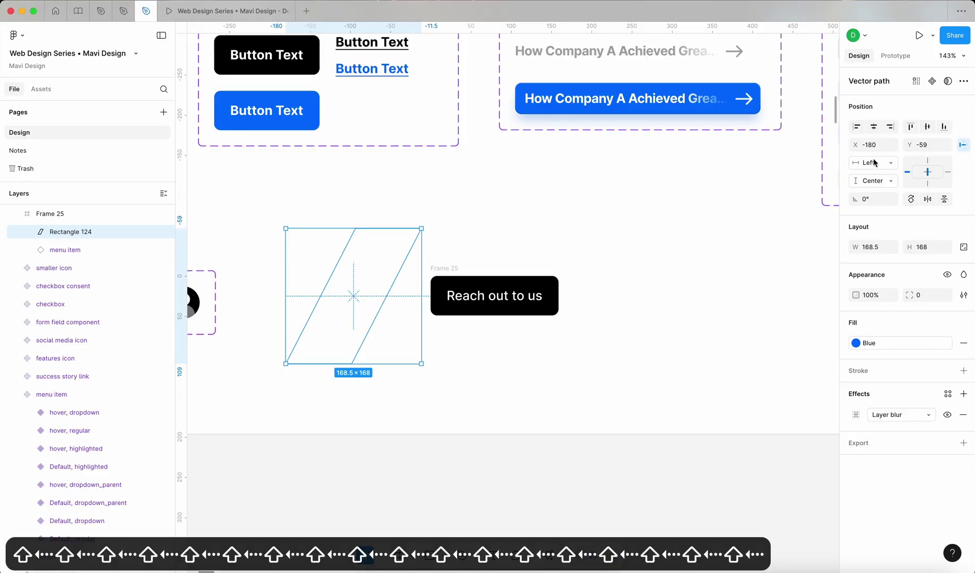
{"action": "left_click_drag", "start_coordinate": [854, 145], "coordinate": [871, 222]}
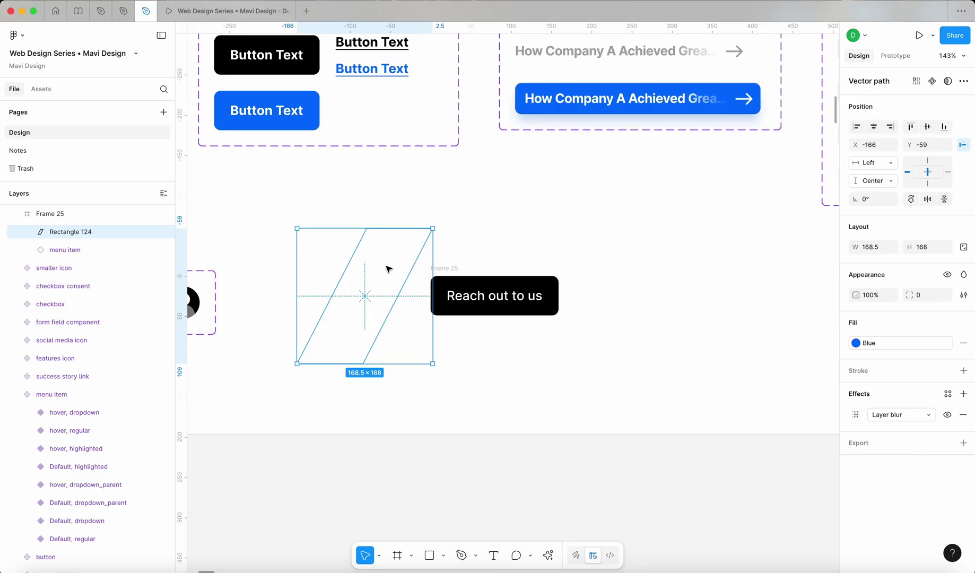
Select the button frame and move it slightly up and to the right.
{"action": "scroll", "coordinate": [457, 294], "scroll_direction": "up", "scroll_amount": 3}
{"action": "key", "text": "Escape"}
{"action": "key", "text": "Escape"}
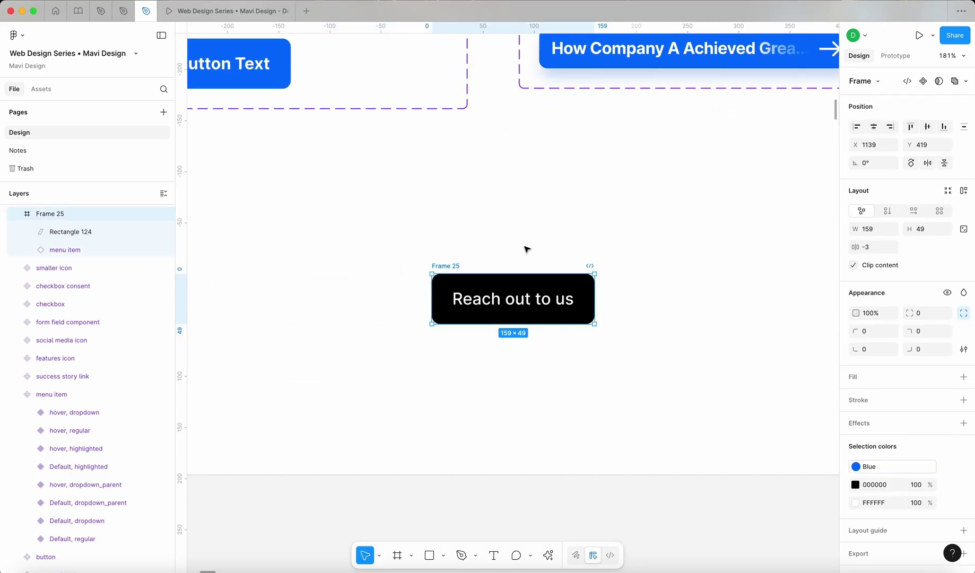
{"action": "left_click", "coordinate": [454, 271]}
{"action": "left_click", "coordinate": [80, 232]}
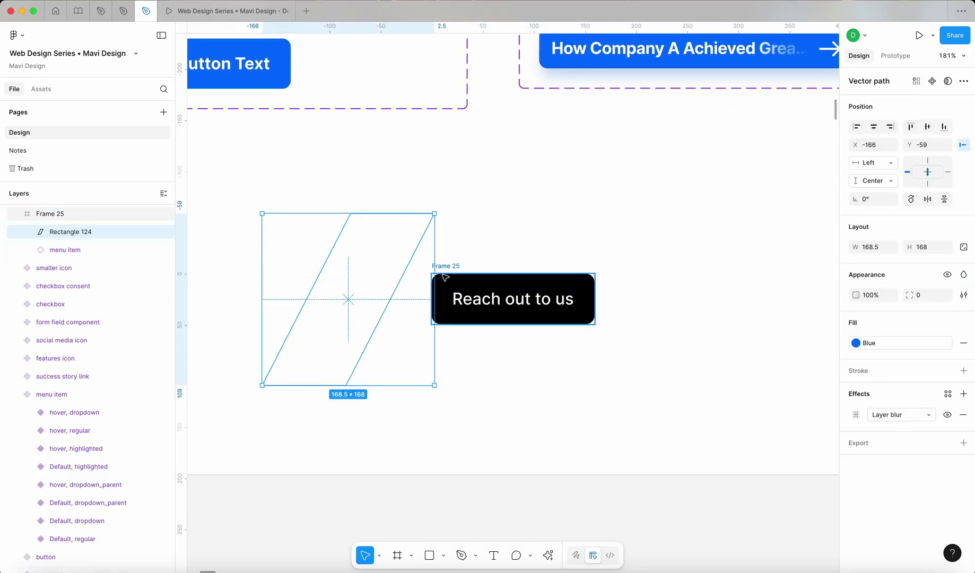
{"action": "left_click", "coordinate": [445, 267]}
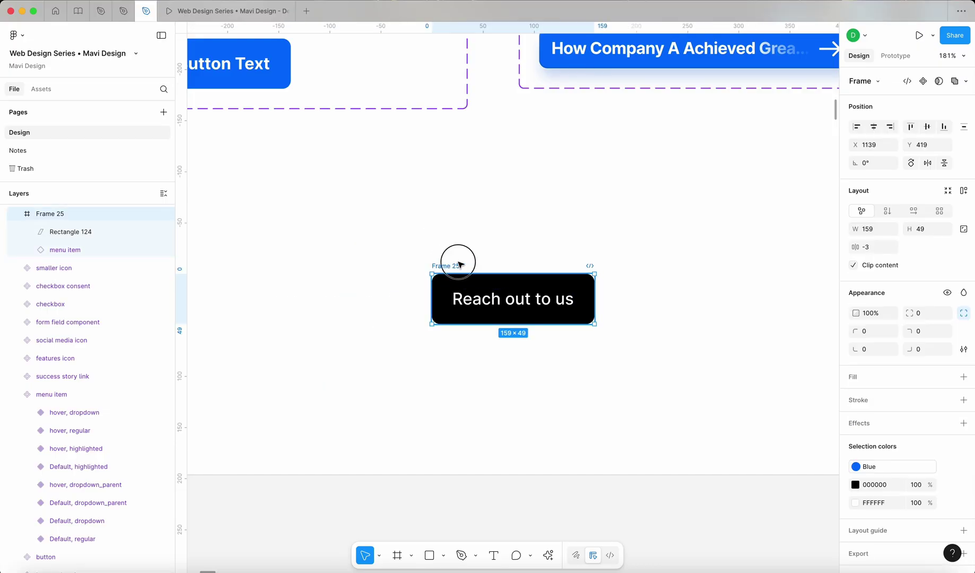
{"action": "left_click_drag", "start_coordinate": [456, 264], "coordinate": [475, 236]}
{"action": "left_click", "coordinate": [511, 200]}
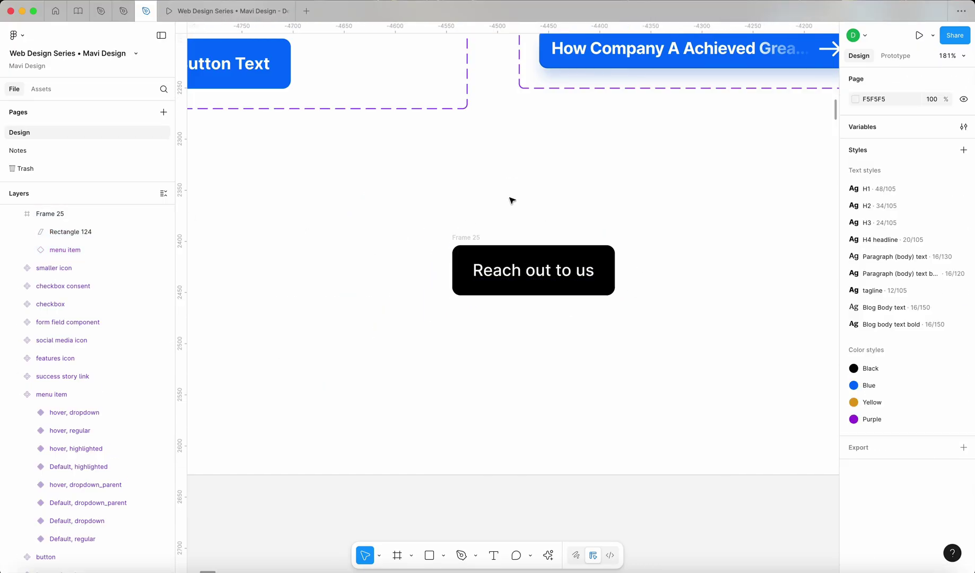
{"action": "left_click", "coordinate": [480, 237]}
Remove the Frame 25 wrapper, delete the blue blur rectangle, and nudge the button left.
{"action": "key", "text": "shift+super+g"}
{"action": "left_click", "coordinate": [522, 222]}
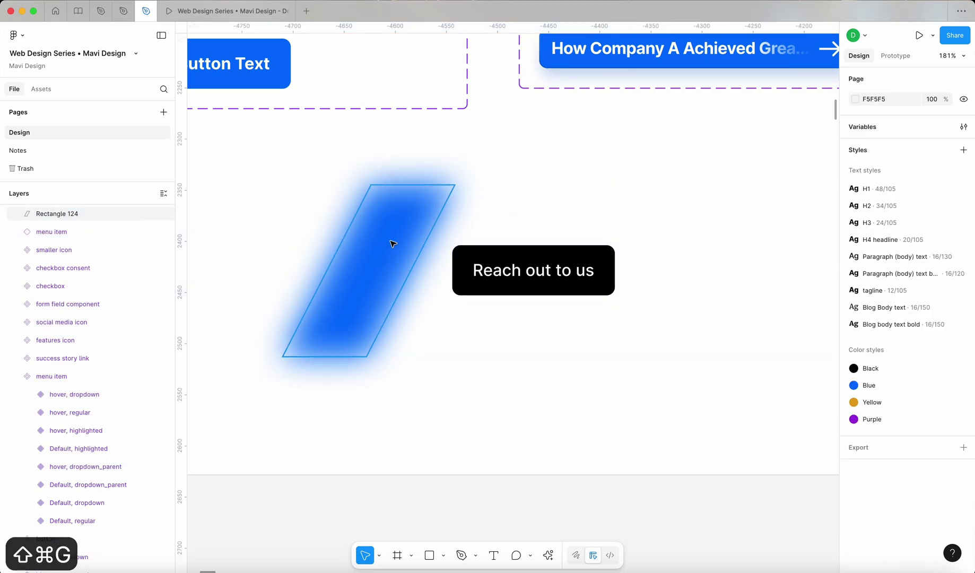
{"action": "left_click", "coordinate": [393, 242]}
{"action": "key", "text": "BackSpace"}
{"action": "mouse_move", "coordinate": [543, 287]}
{"action": "left_mouse_down"}
{"action": "mouse_move", "coordinate": [496, 285]}
{"action": "mouse_move", "coordinate": [552, 292]}
{"action": "mouse_move", "coordinate": [527, 292]}
{"action": "left_mouse_up"}
{"action": "scroll", "coordinate": [447, 305], "scroll_direction": "down", "scroll_amount": 3}
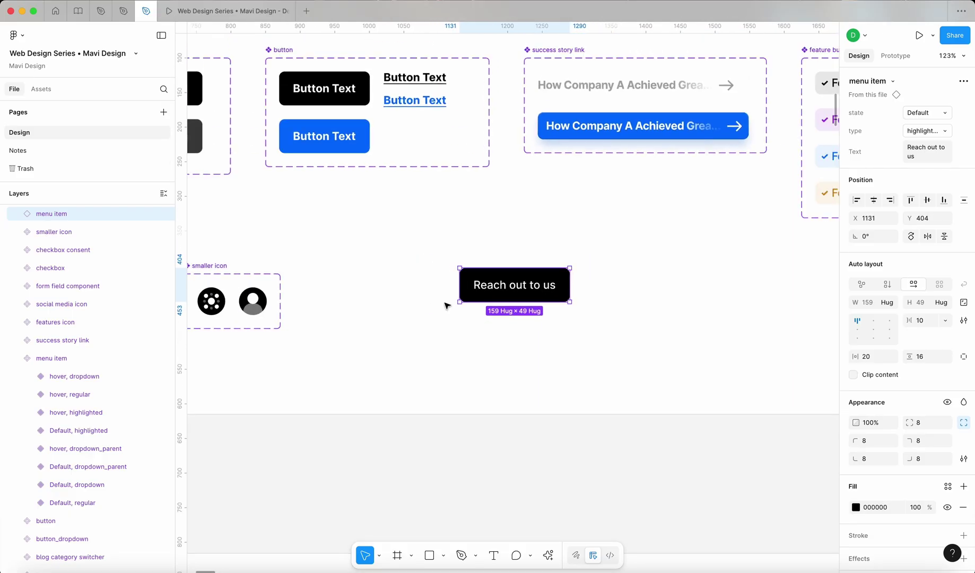
{"action": "left_click", "coordinate": [896, 95]}
{"action": "left_click", "coordinate": [475, 521]}
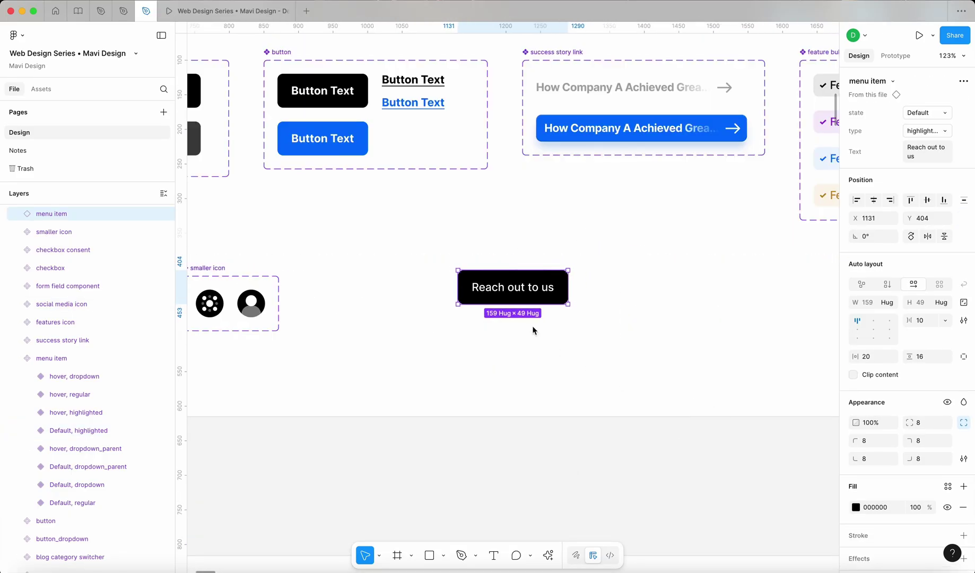
{"action": "left_click", "coordinate": [649, 309]}
{"action": "left_click", "coordinate": [534, 298]}
{"action": "scroll", "coordinate": [533, 298], "scroll_direction": "up", "scroll_amount": 5}
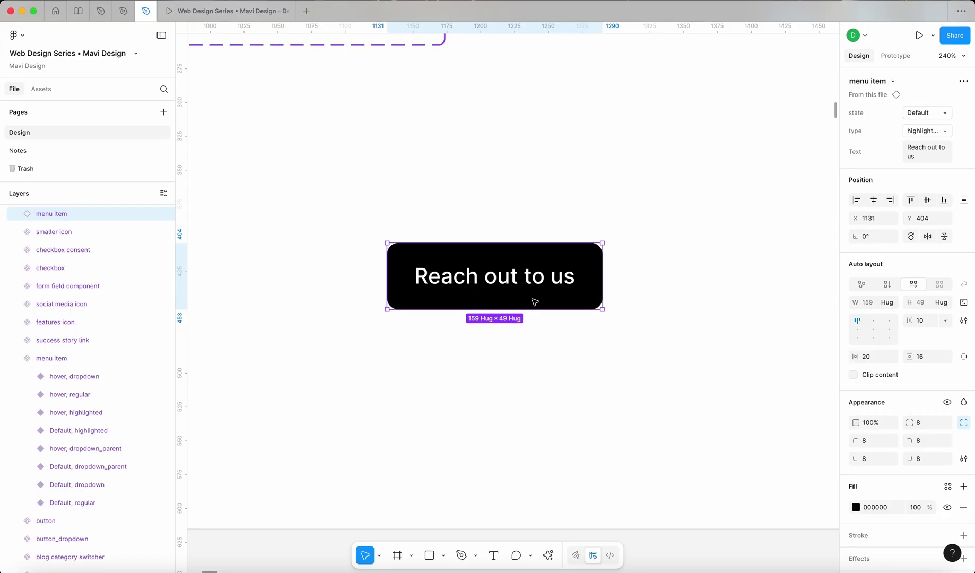
Add auto layout around the button and name the new frame 'CTA with a flare'.
{"action": "key", "text": "shift+a"}
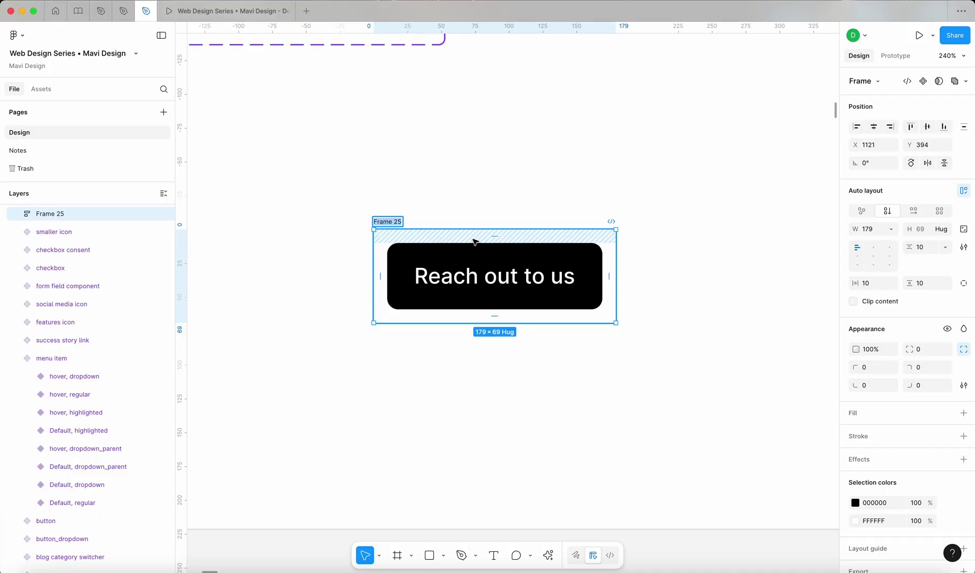
{"action": "type", "text": "CTA"}
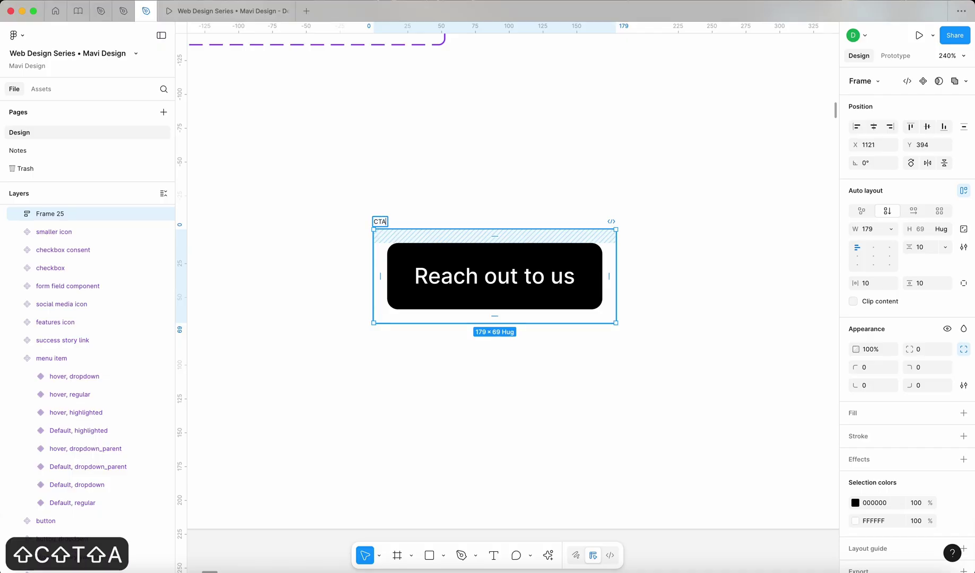
{"action": "type", "text": " with a "}
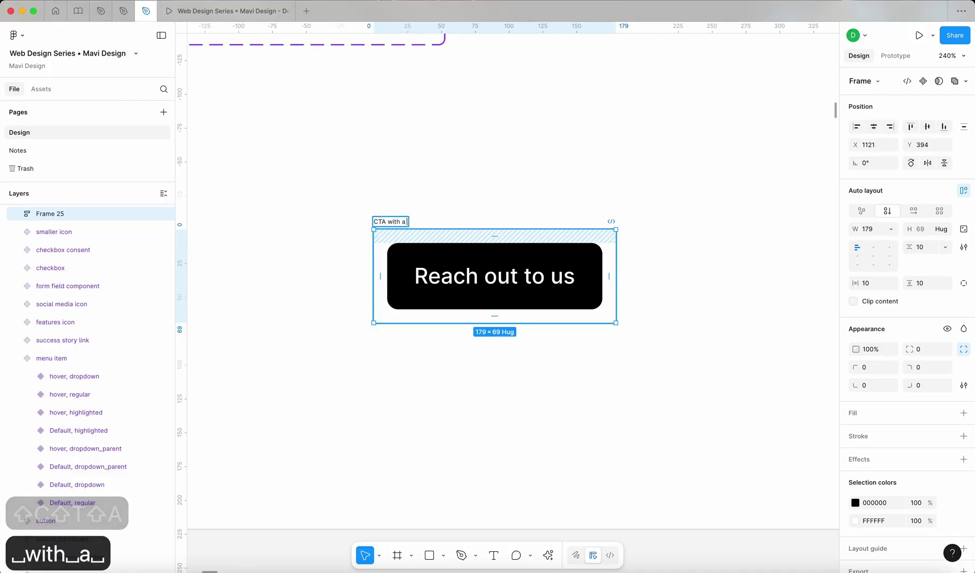
{"action": "type", "text": "flare"}
{"action": "key", "text": "Return"}
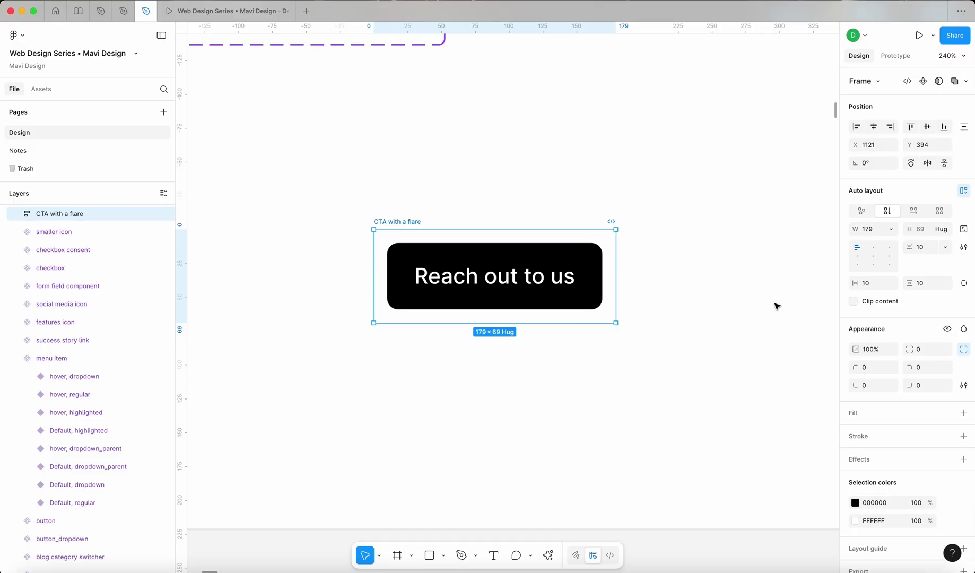
Set the frame's vertical padding to 0.
{"action": "type", "text": "0"}
{"action": "left_click", "coordinate": [921, 284]}
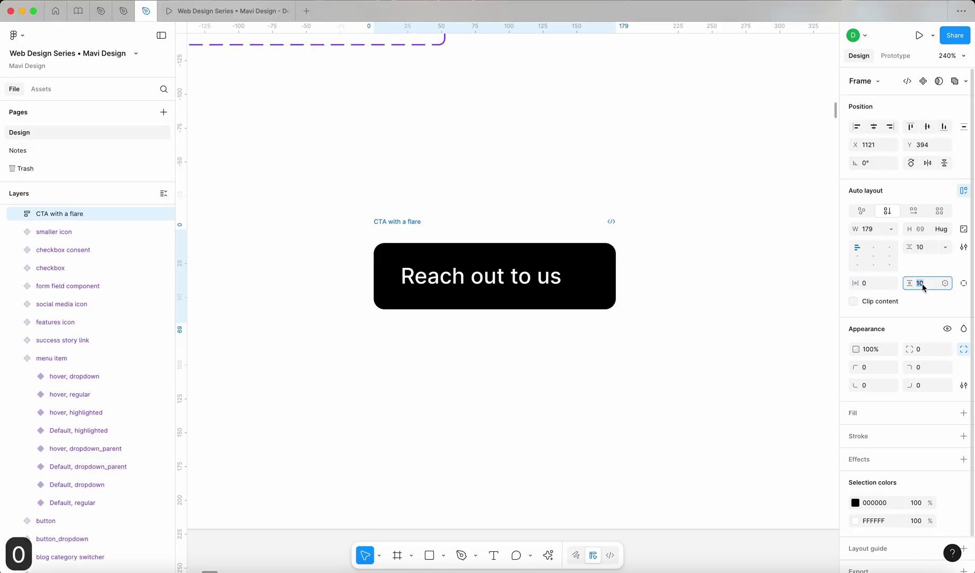
{"action": "type", "text": "0"}
{"action": "key", "text": "Return"}
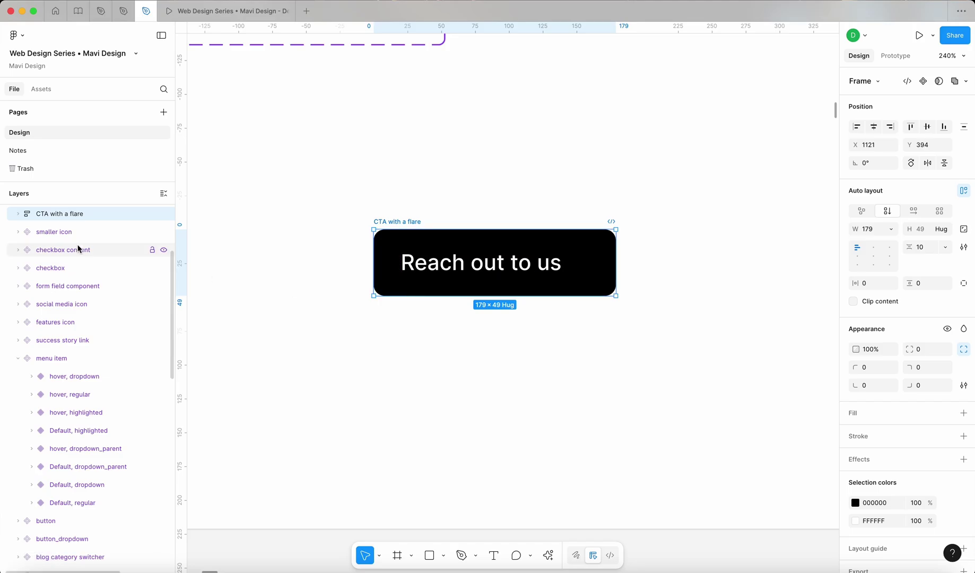
Set both the menu item button and the CTA with a flare frame widths to Hug contents.
{"action": "left_click", "coordinate": [18, 213]}
{"action": "left_click", "coordinate": [59, 233]}
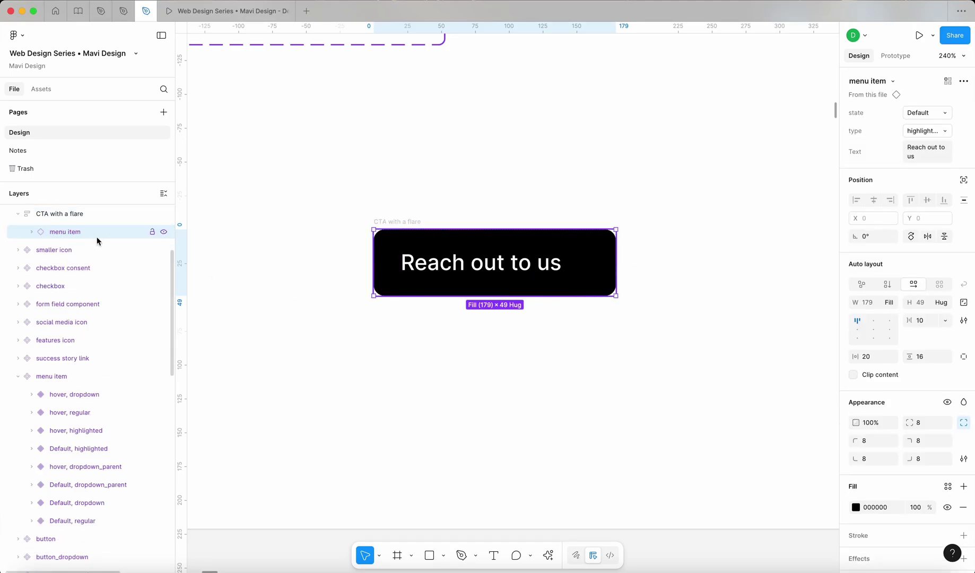
{"action": "left_click", "coordinate": [875, 307]}
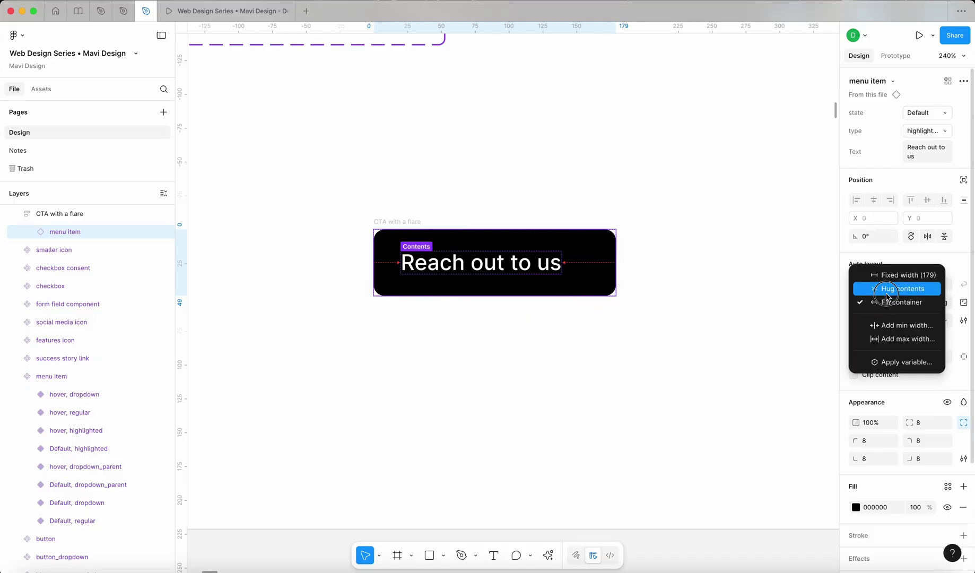
{"action": "left_click", "coordinate": [882, 292]}
{"action": "left_click", "coordinate": [371, 222]}
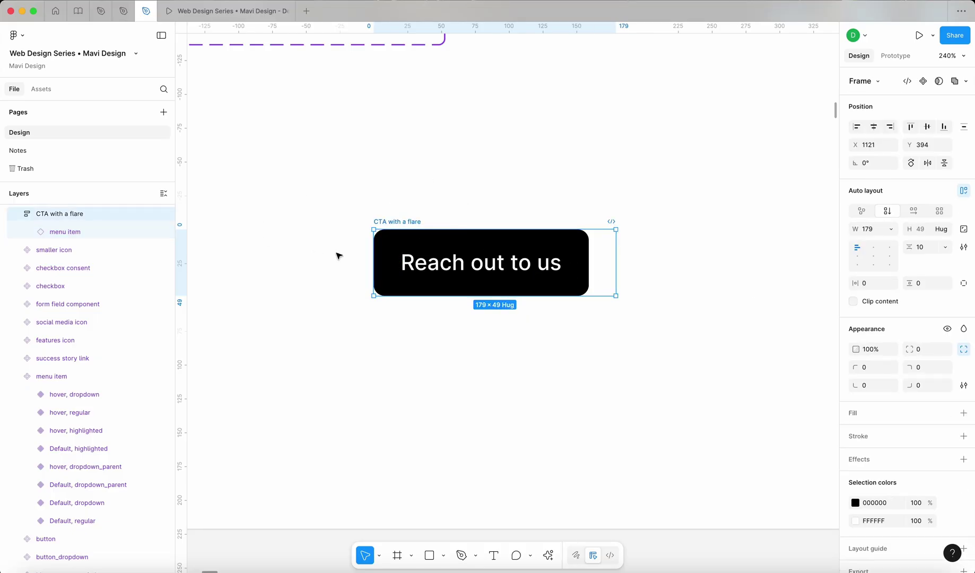
{"action": "left_click", "coordinate": [891, 229]}
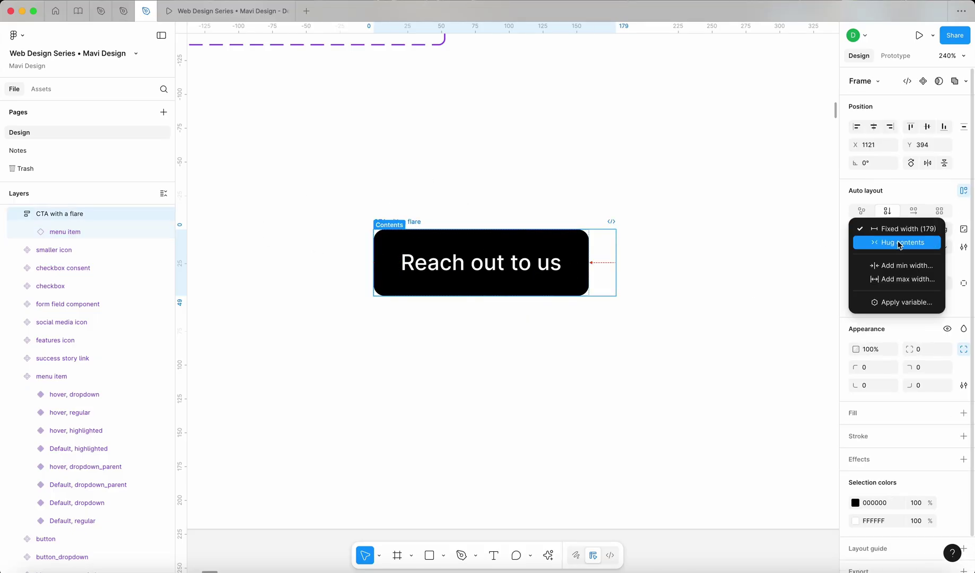
{"action": "left_click", "coordinate": [898, 243]}
{"action": "left_click", "coordinate": [363, 219]}
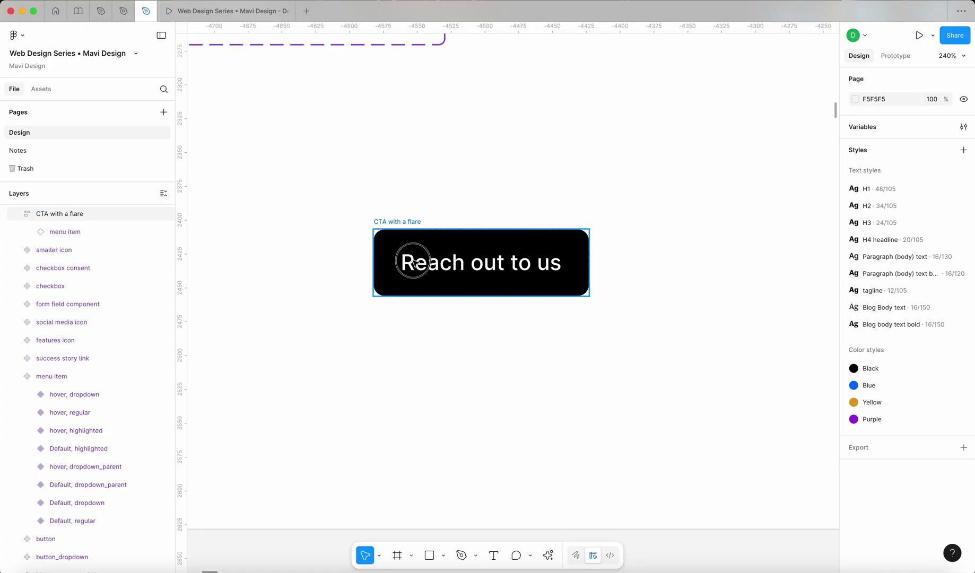
{"action": "double_click", "coordinate": [409, 261]}
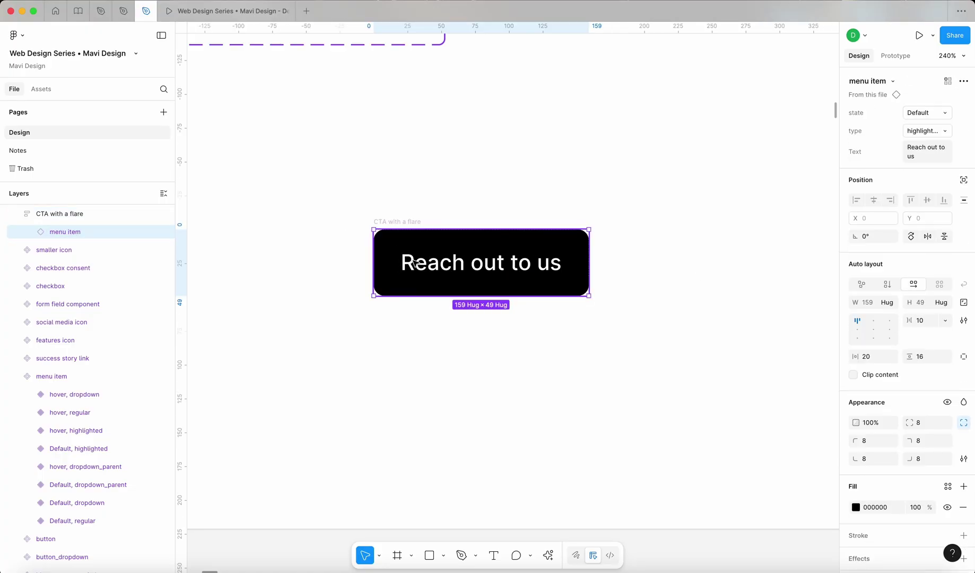
{"action": "key", "text": "shift+Return"}
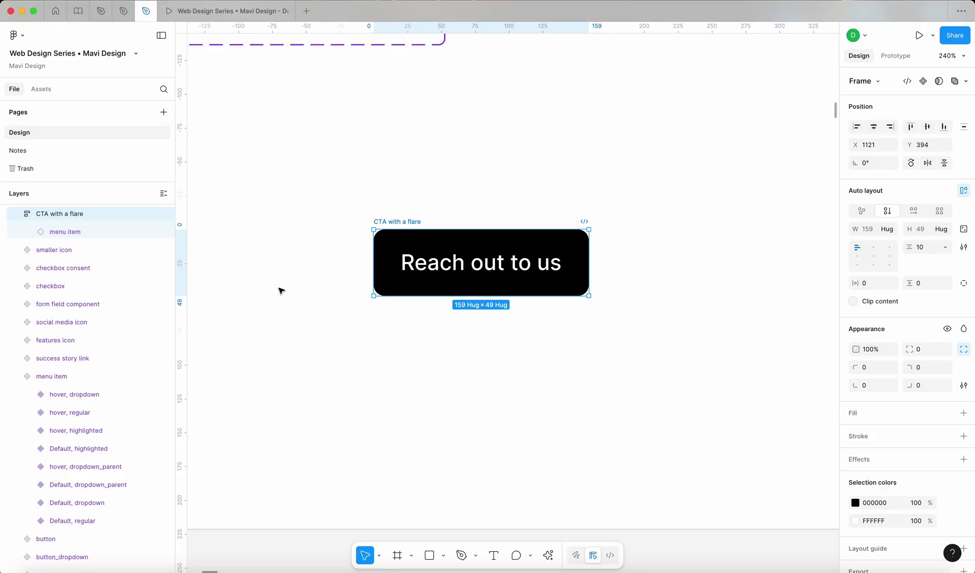
{"action": "key", "text": "Return"}
{"action": "key", "text": "shift+Return"}
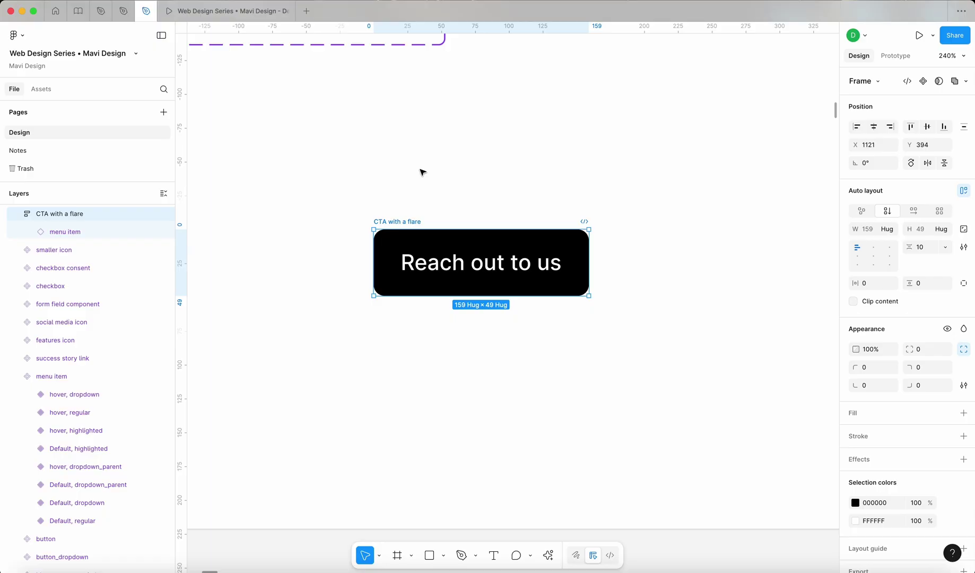